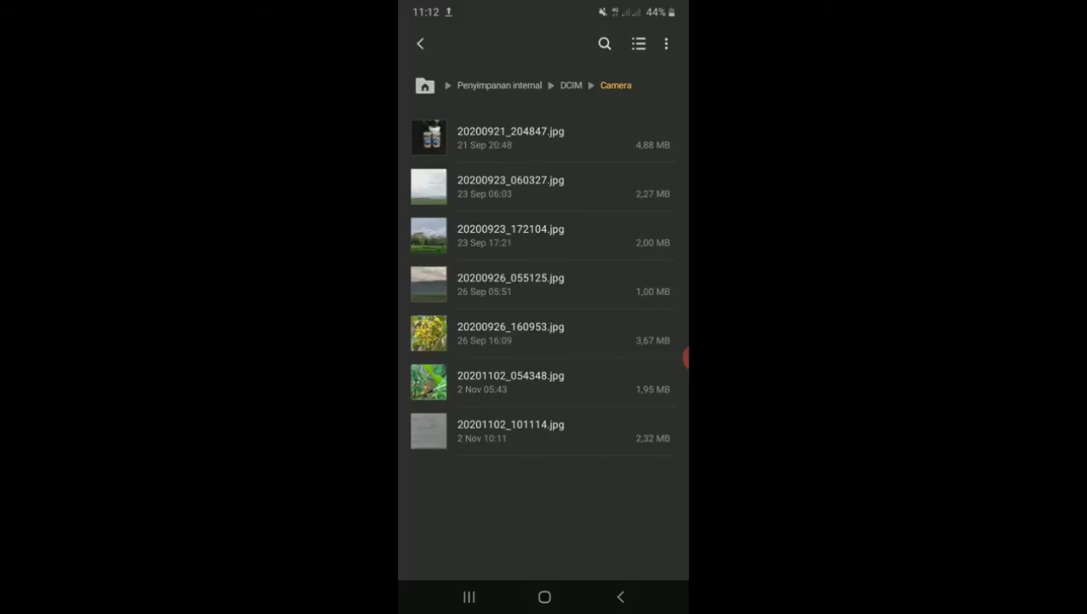
Step: Send the photo 20200926_160953.jpg to the Redmi 9C over Bluetooth and check the transfer status in the notifications
click(512, 333)
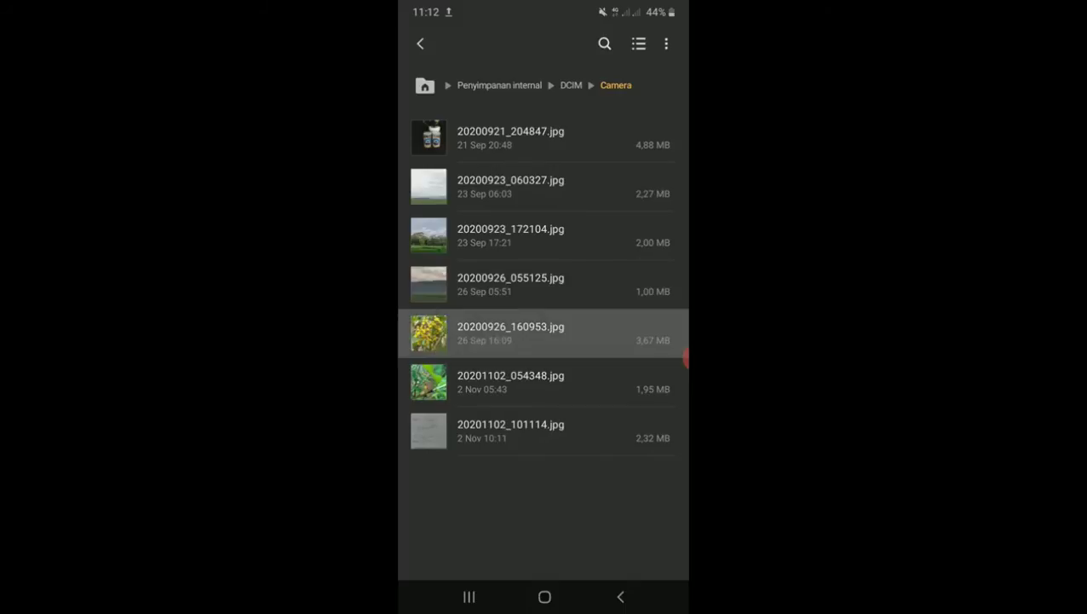
click(600, 558)
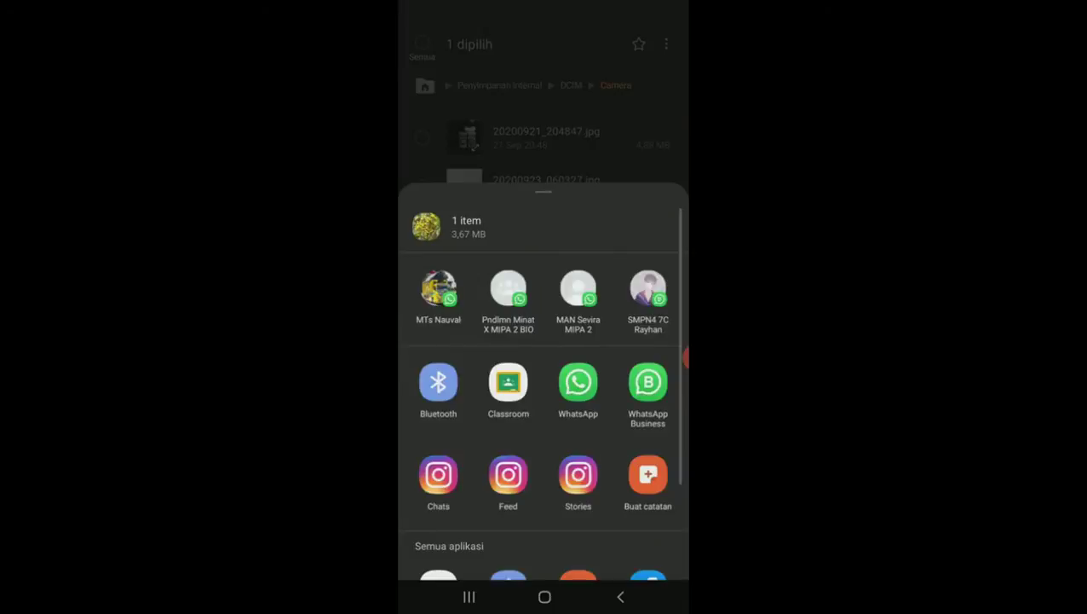
click(438, 383)
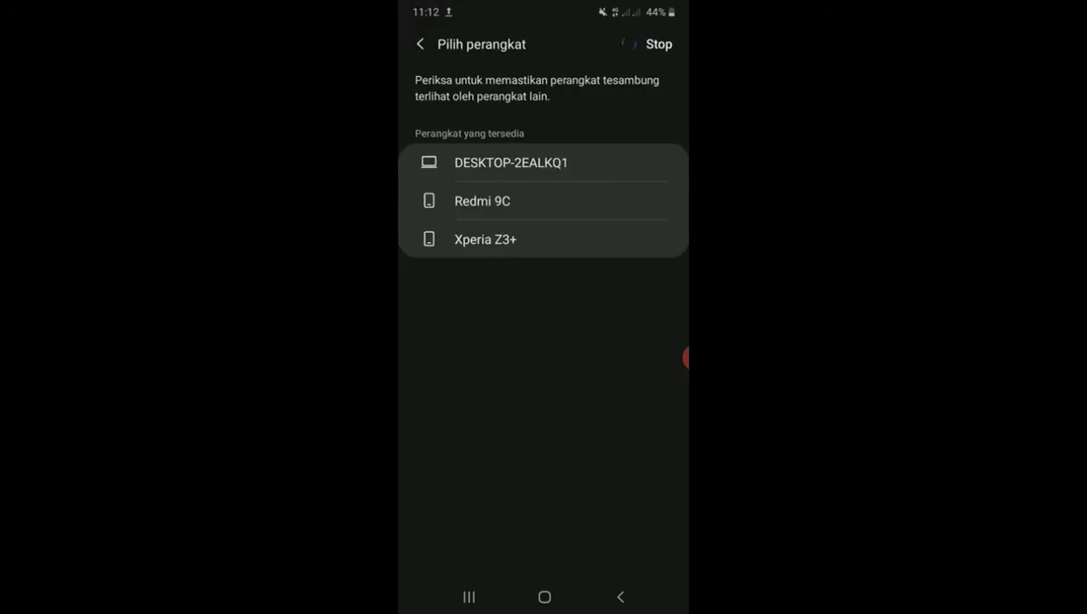
click(482, 201)
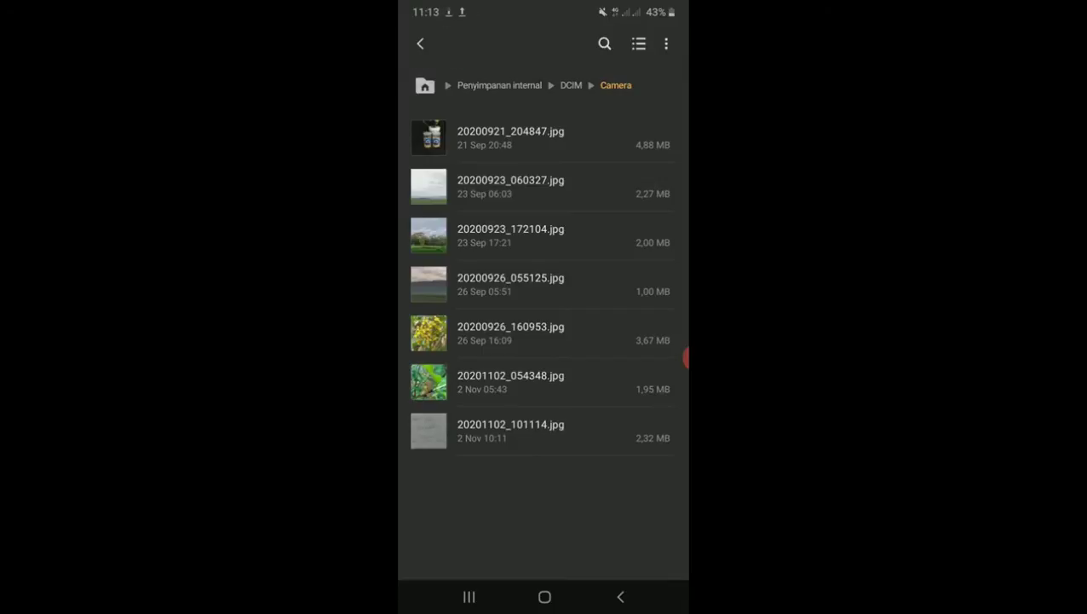
drag(543, 4, 543, 341)
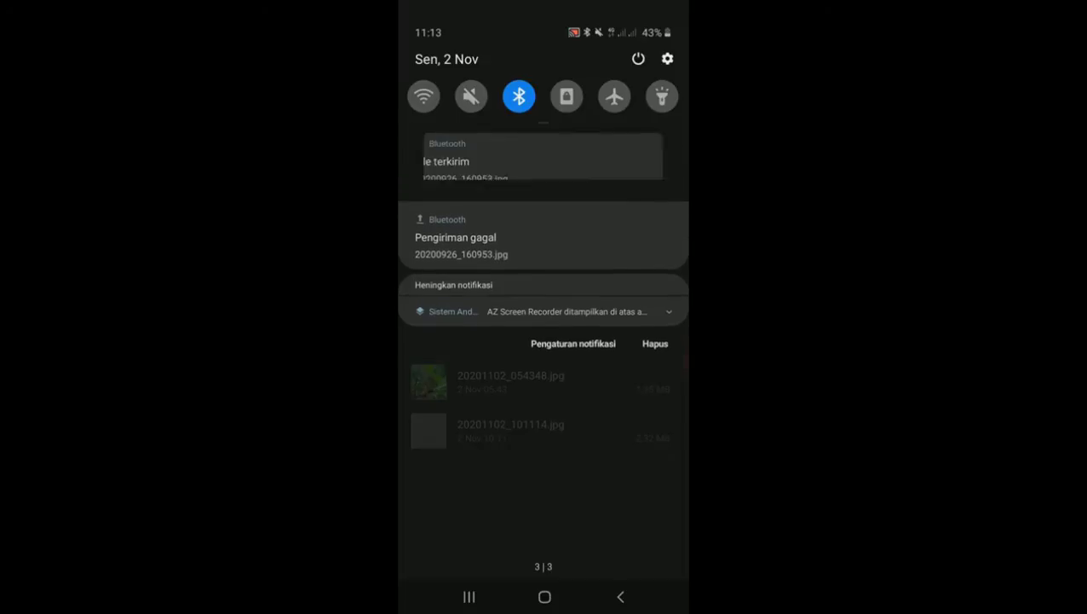
key(Escape)
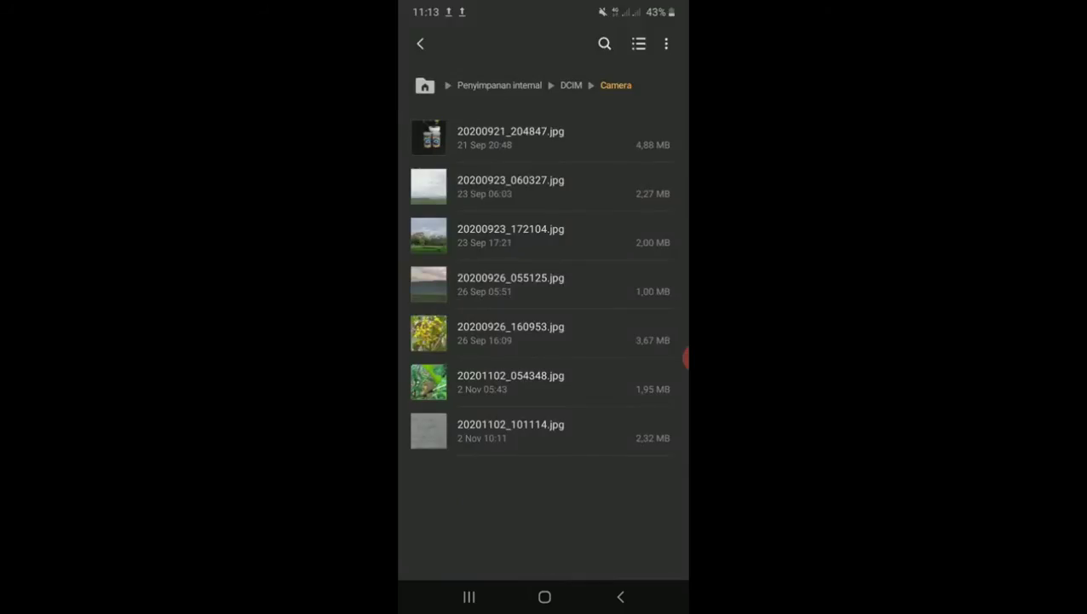
drag(685, 358, 600, 381)
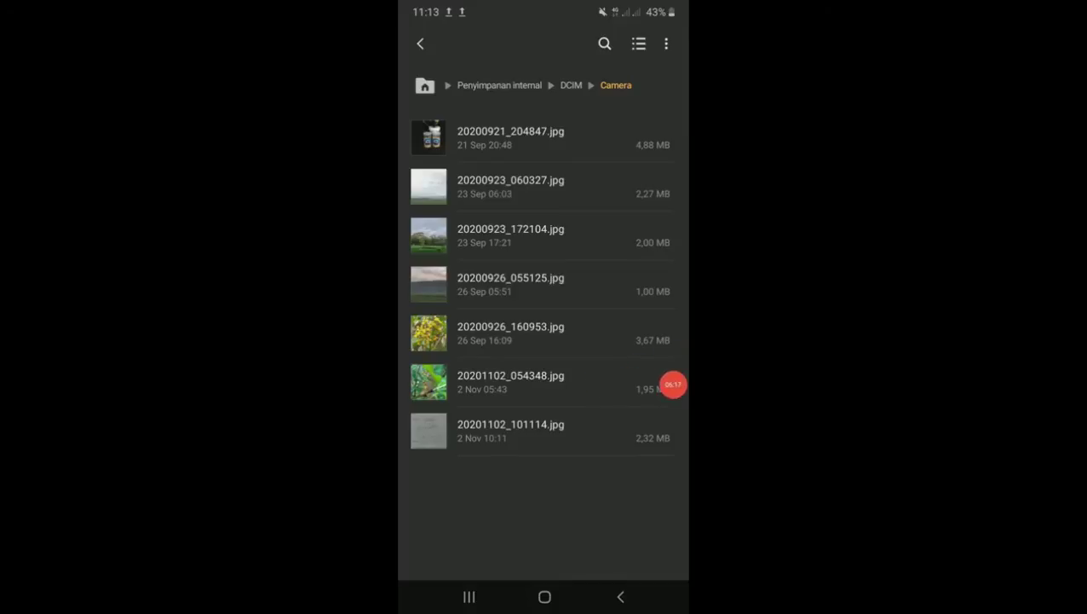
click(673, 384)
click(626, 384)
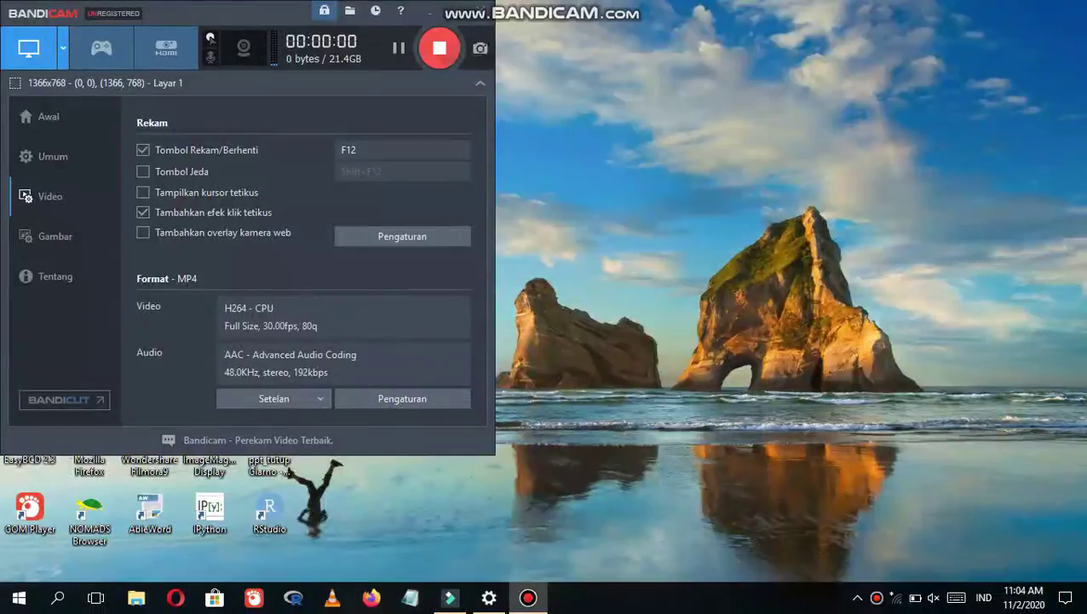
key(super+Down)
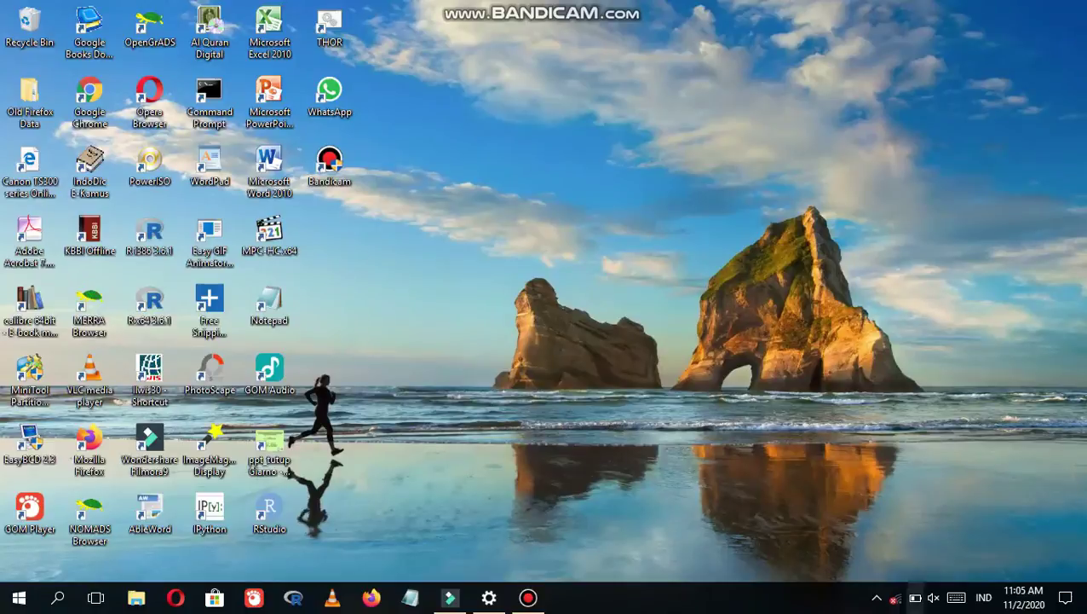
Step: Open the computer's Bluetooth device settings and inspect the paired Galaxy A01 and Lenovo A1000 entries
click(877, 597)
click(893, 533)
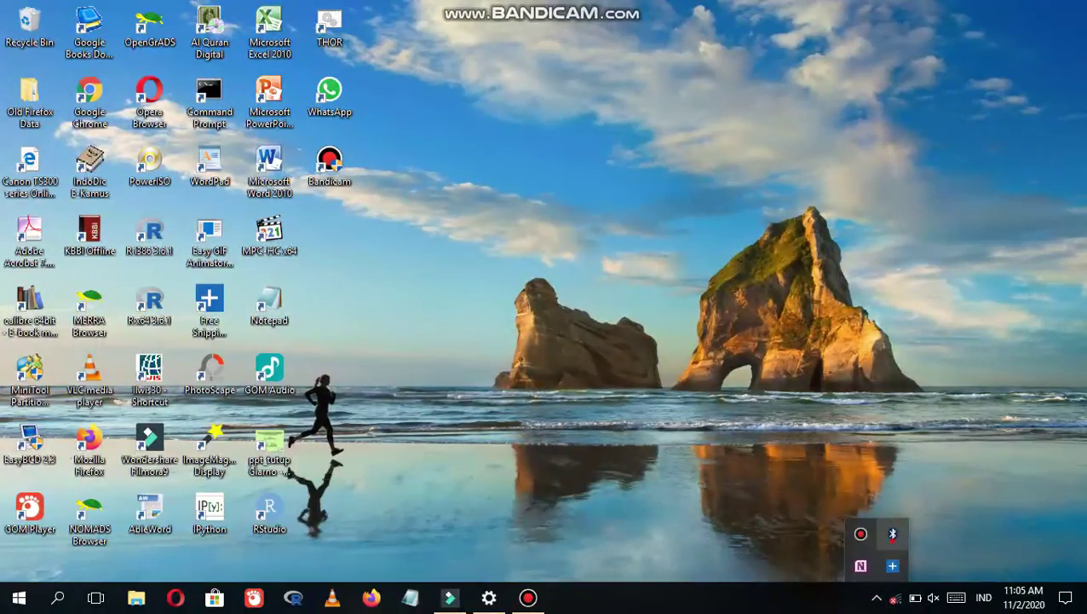
right_click(893, 534)
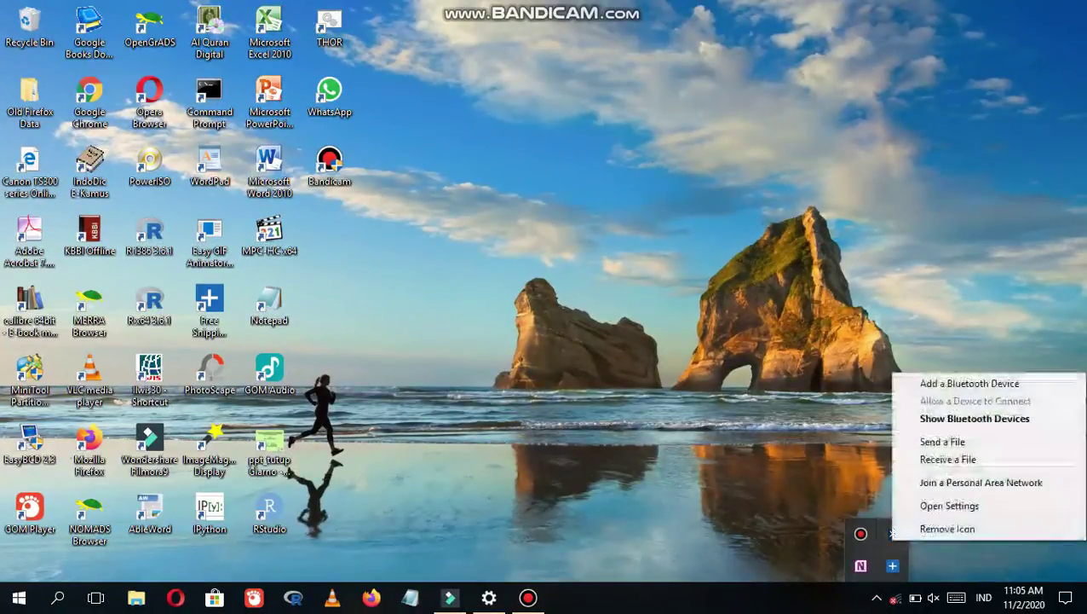
click(974, 418)
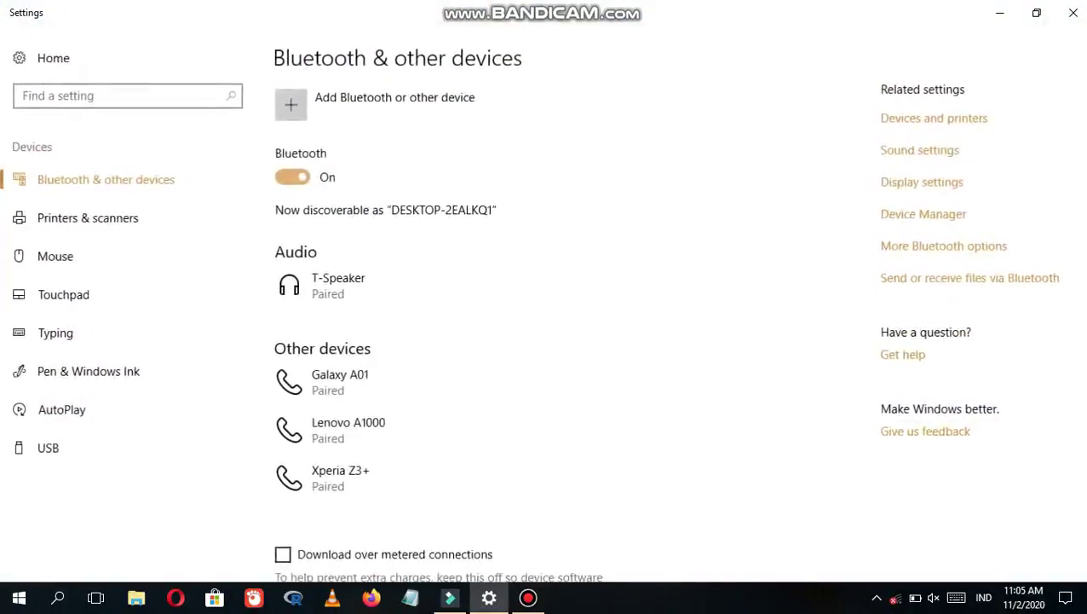
click(355, 383)
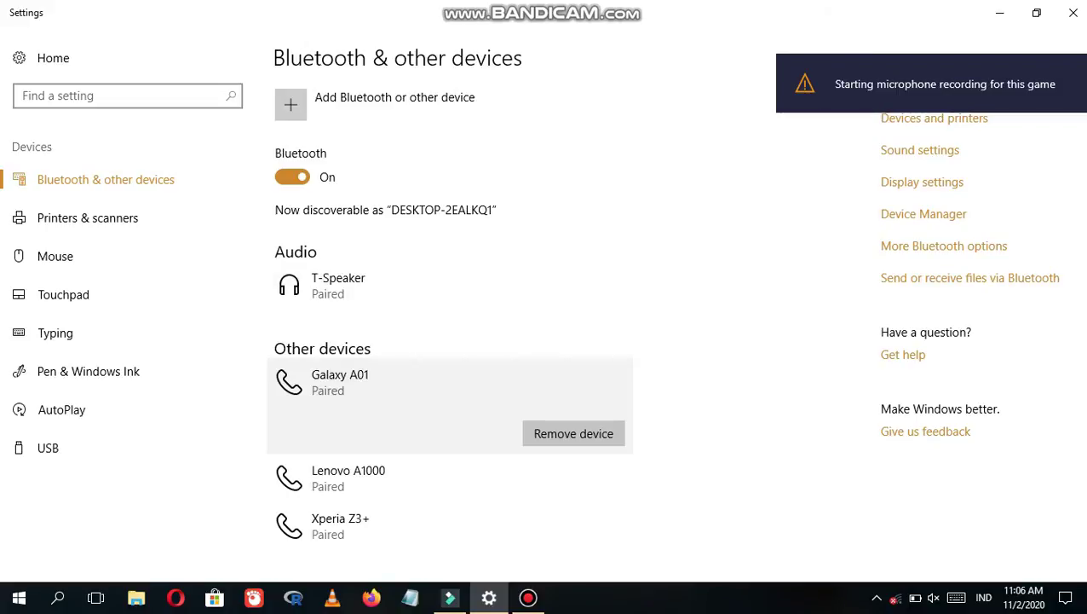
click(371, 469)
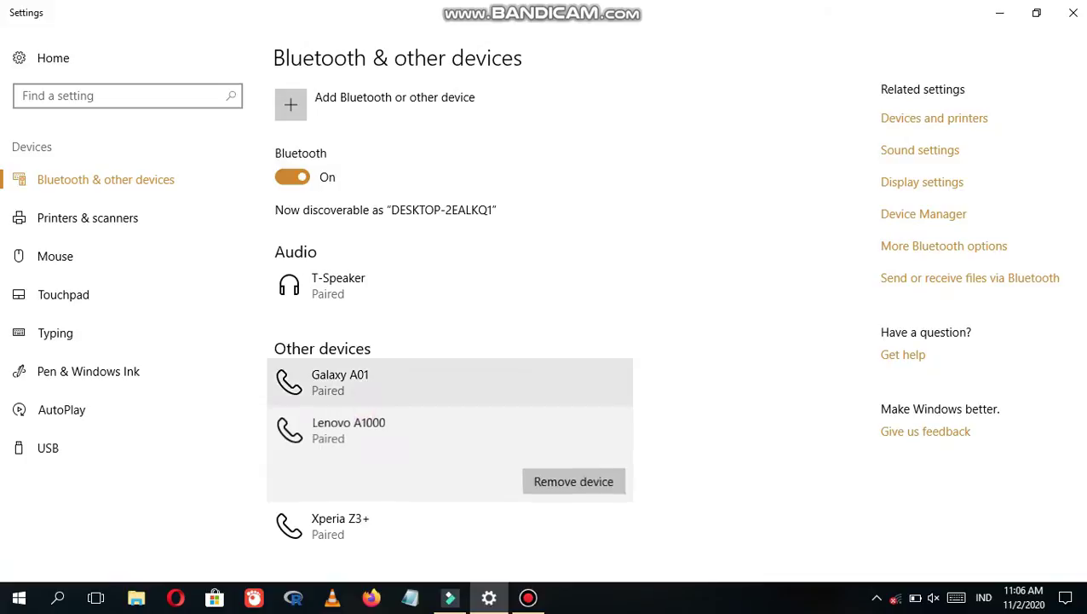
Step: Turn Bluetooth off and back on, and remove the Galaxy A01 from the paired devices
click(340, 383)
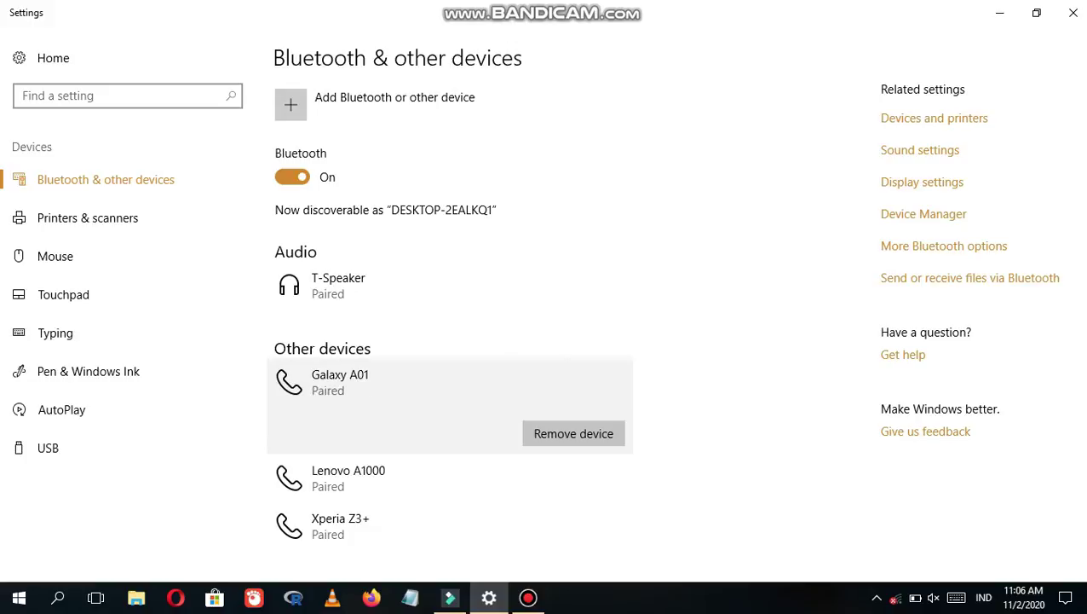
click(294, 176)
click(294, 176)
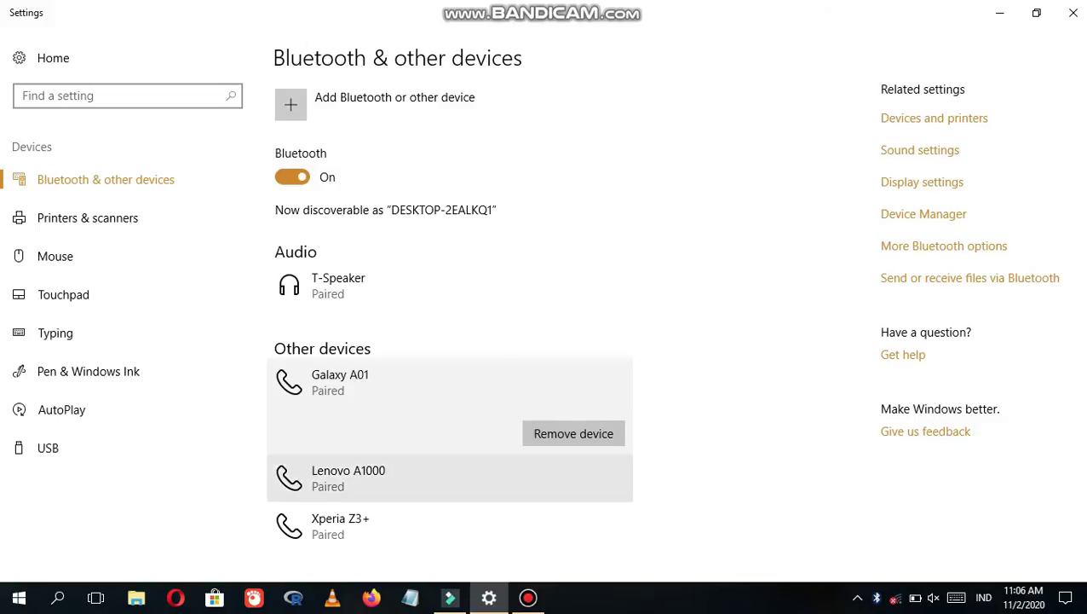
click(590, 437)
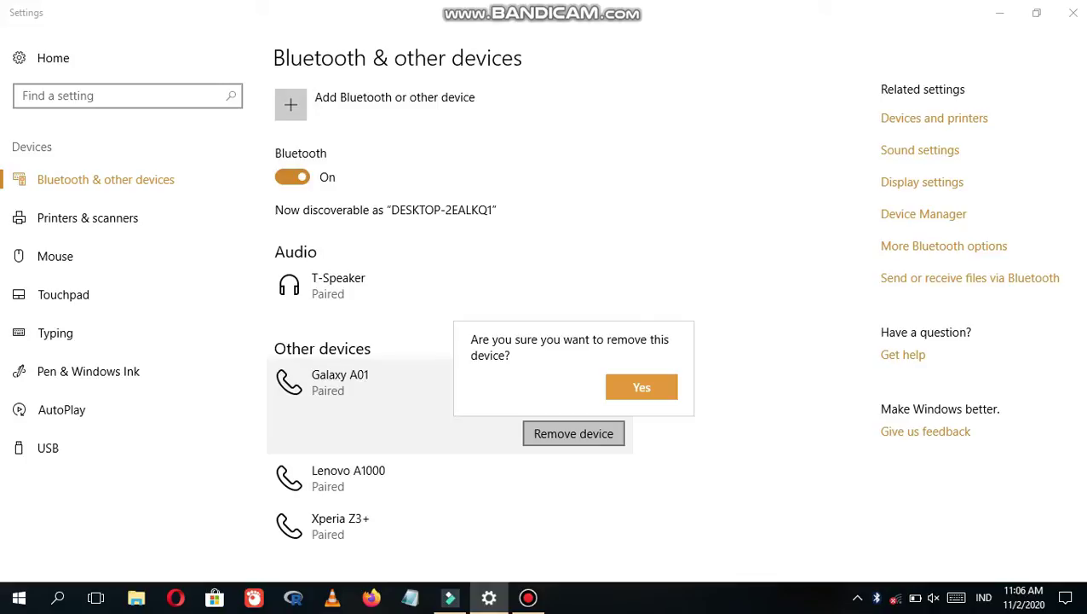
click(641, 387)
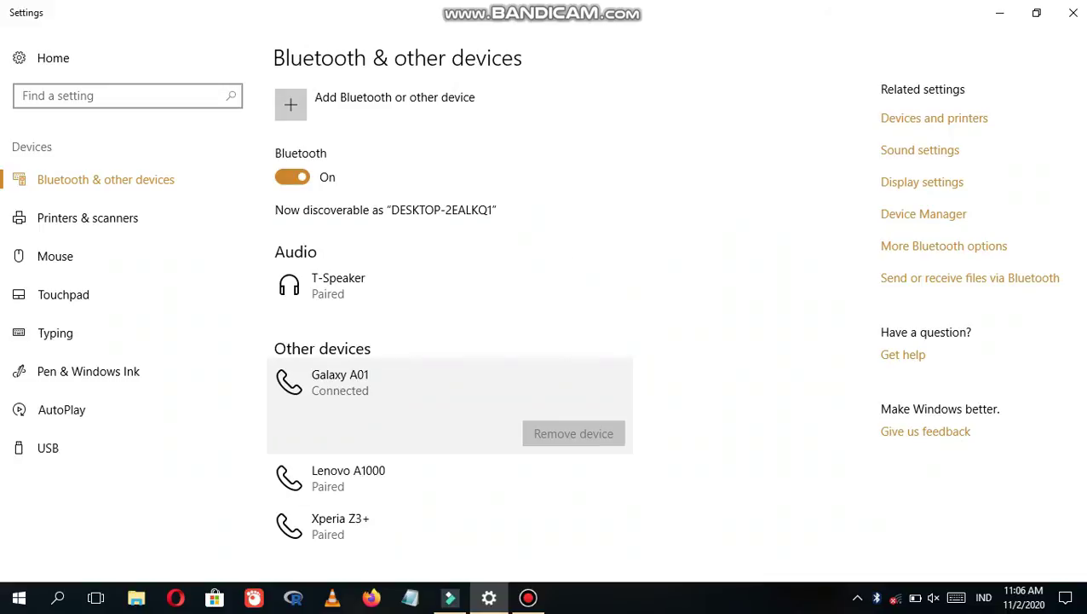
Step: Pair the Galaxy A01 as a new Bluetooth device, accepting the matching PIN, and minimise the settings window
click(327, 122)
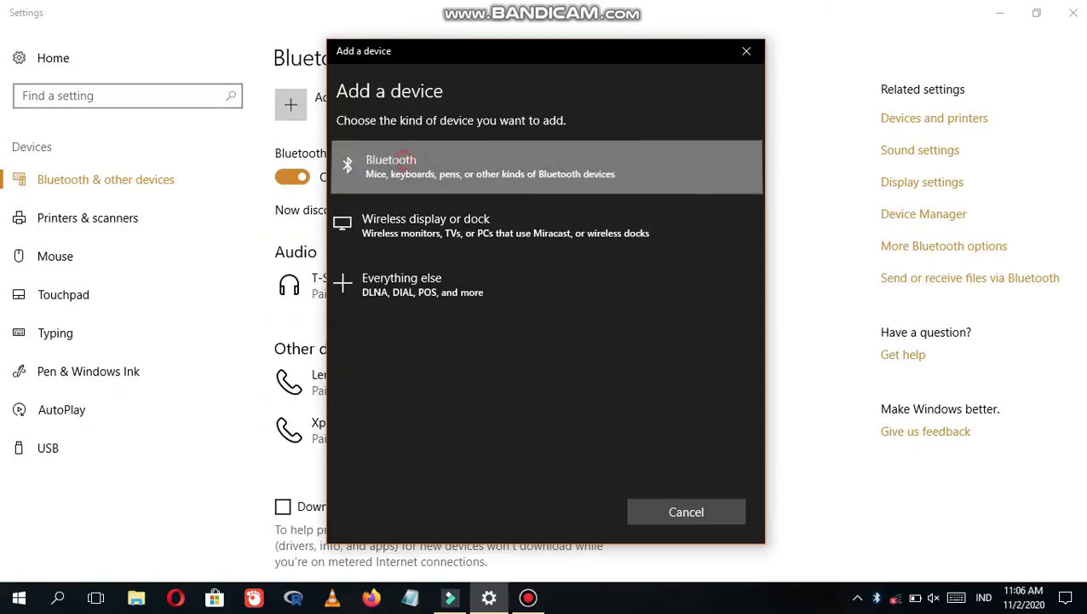
click(404, 166)
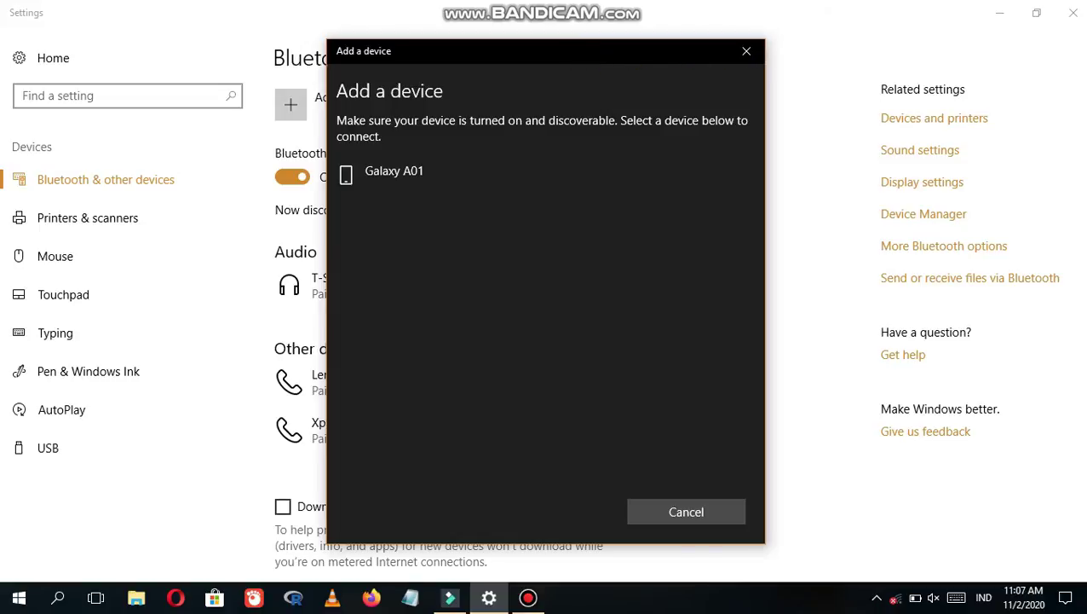
click(424, 172)
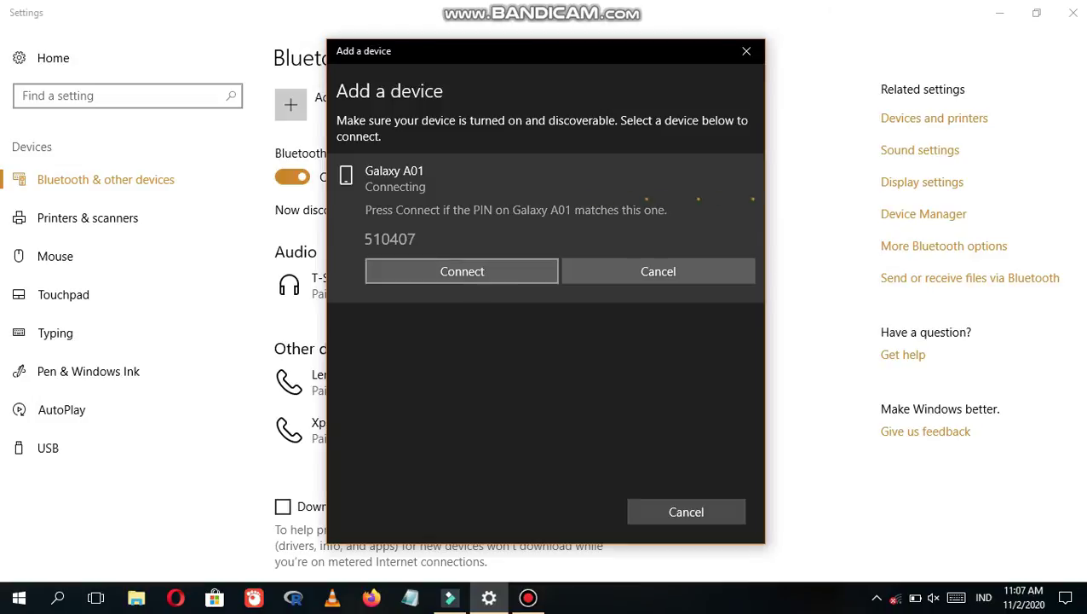
click(474, 277)
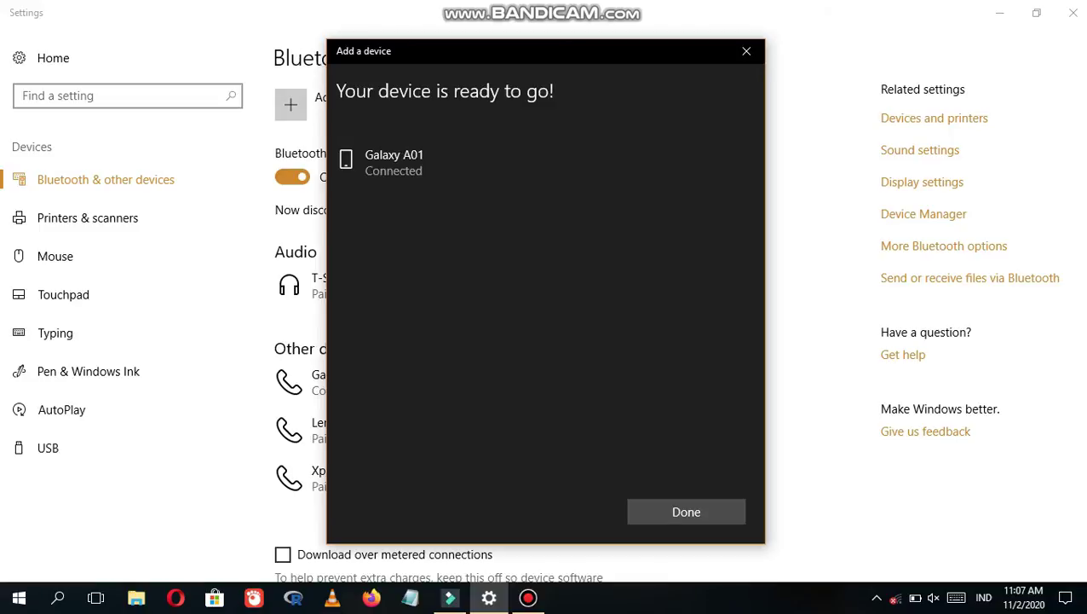
click(747, 51)
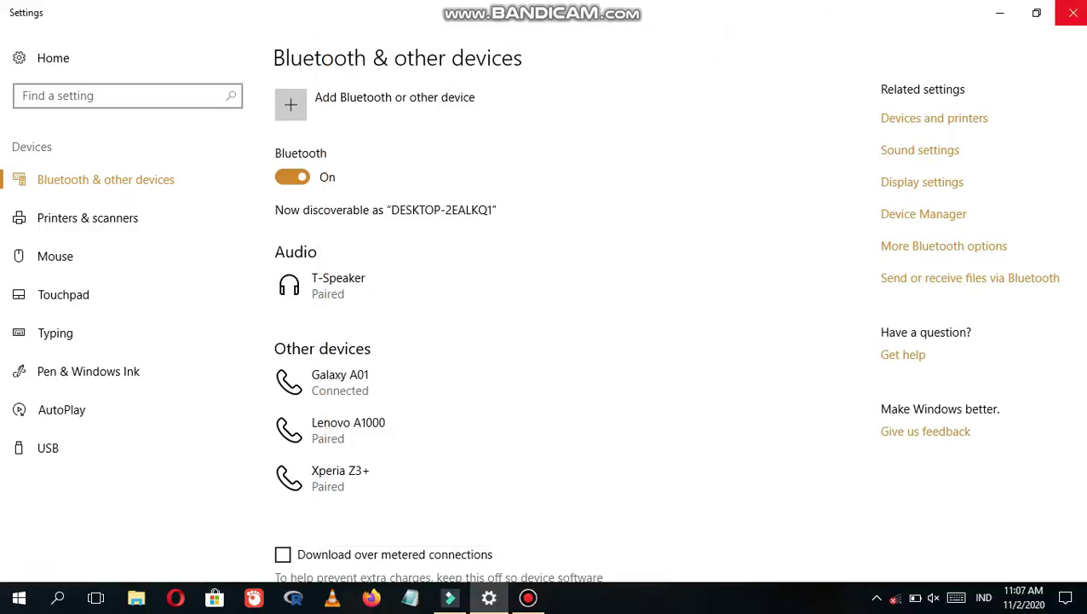
click(1000, 12)
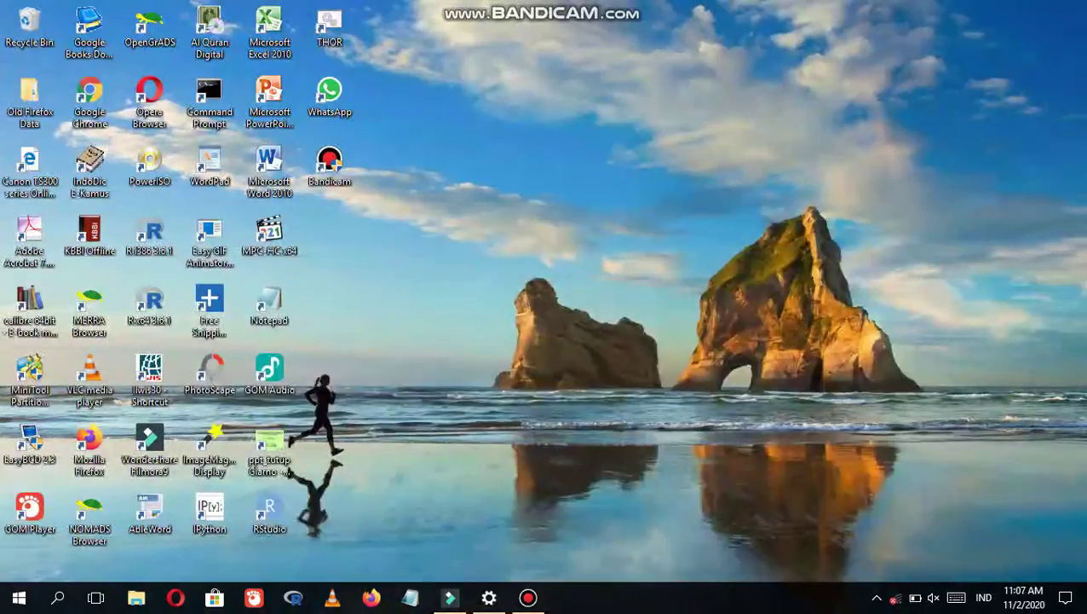
click(877, 596)
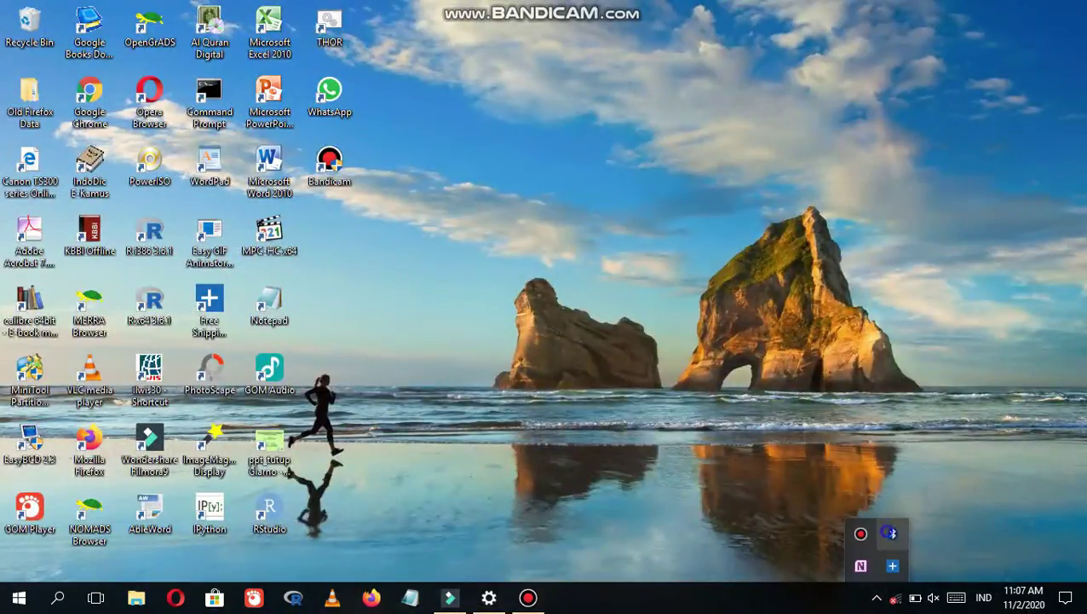
right_click(893, 534)
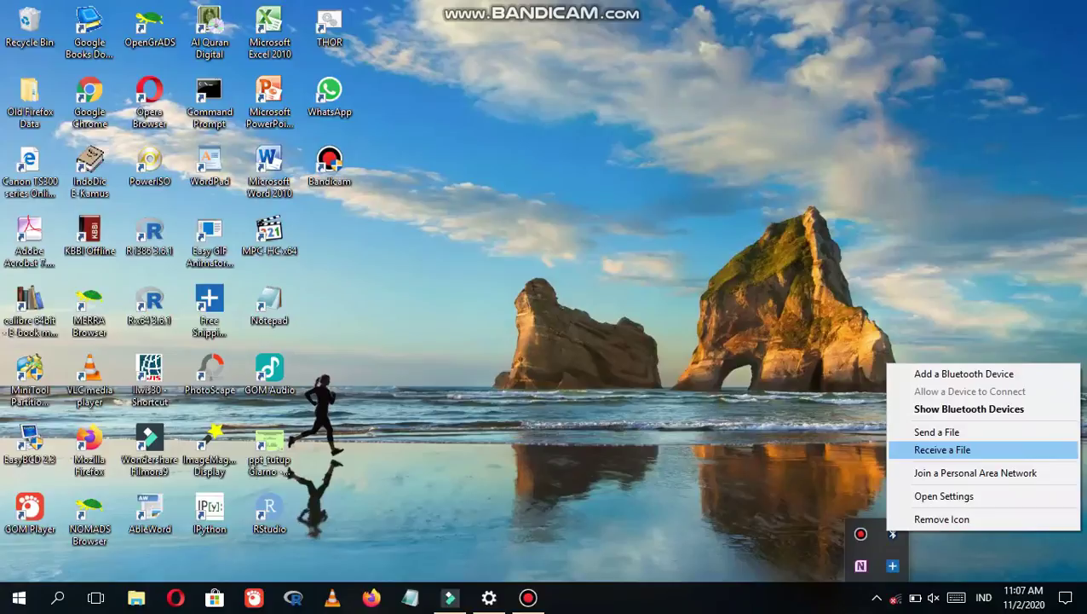
click(939, 450)
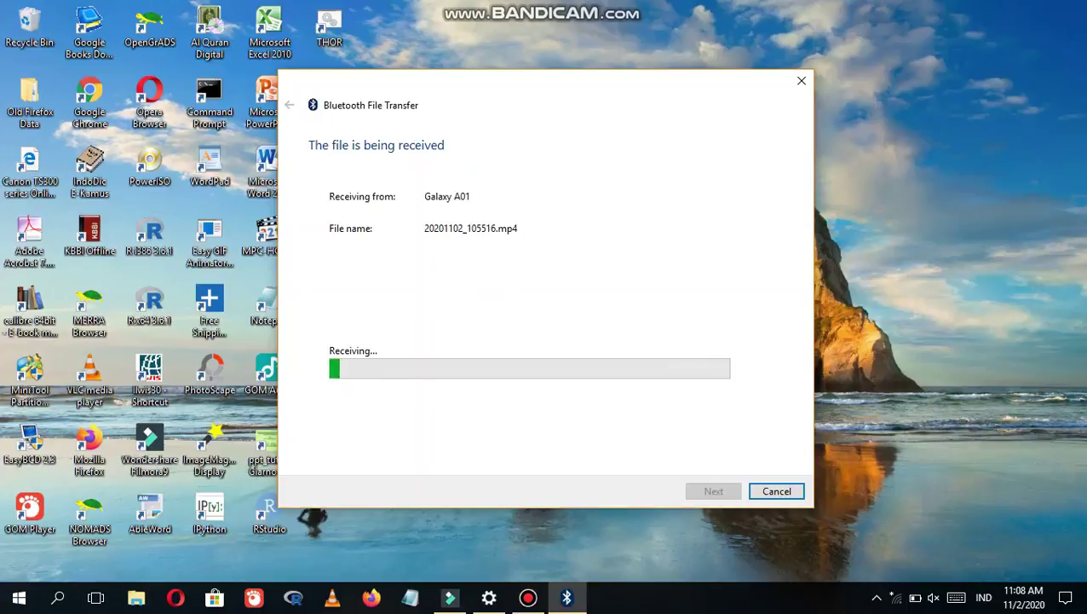
click(775, 498)
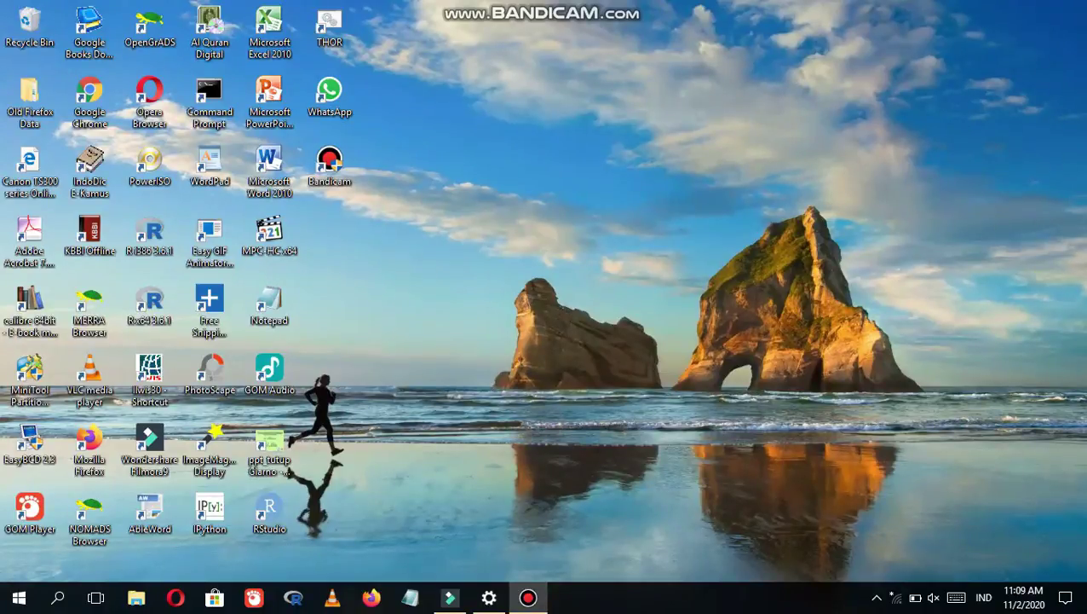
Step: Receive the photo 20200926_160953.jpg over Bluetooth and cancel saving it
click(877, 597)
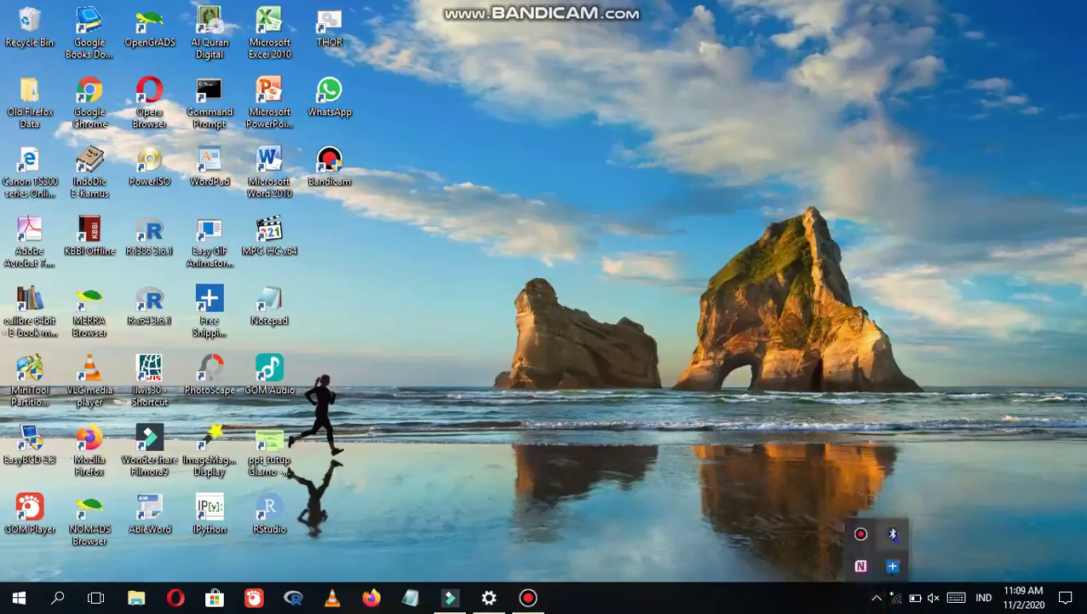
right_click(893, 534)
click(952, 458)
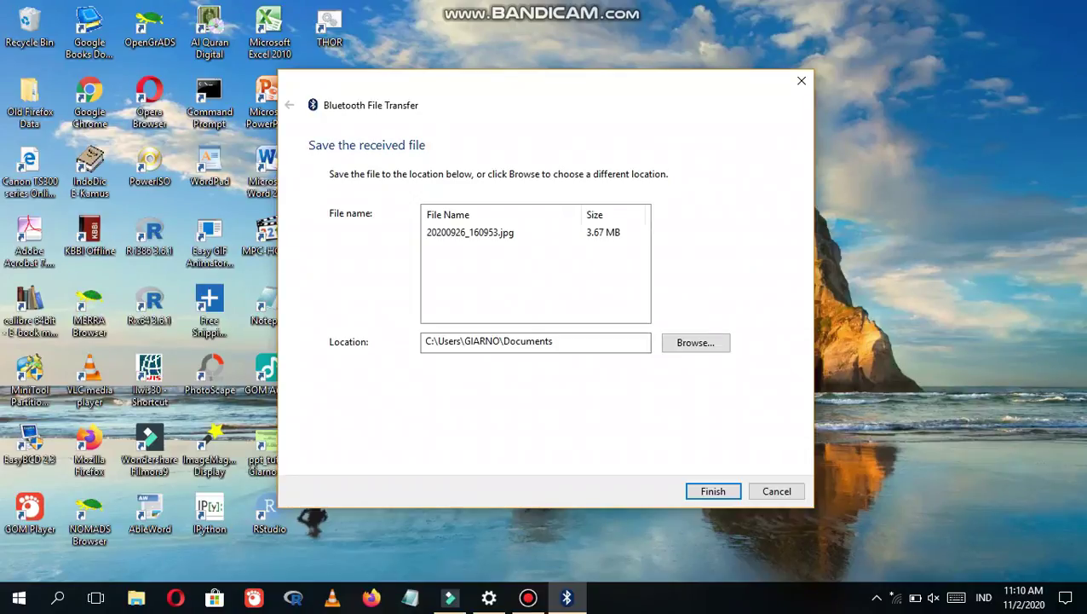
click(776, 491)
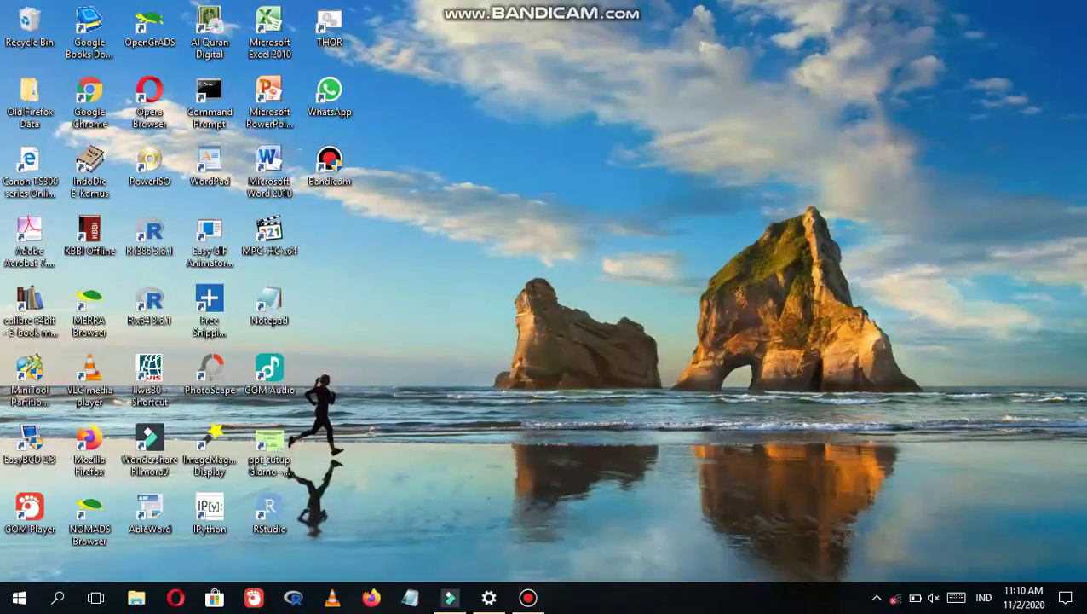
click(529, 596)
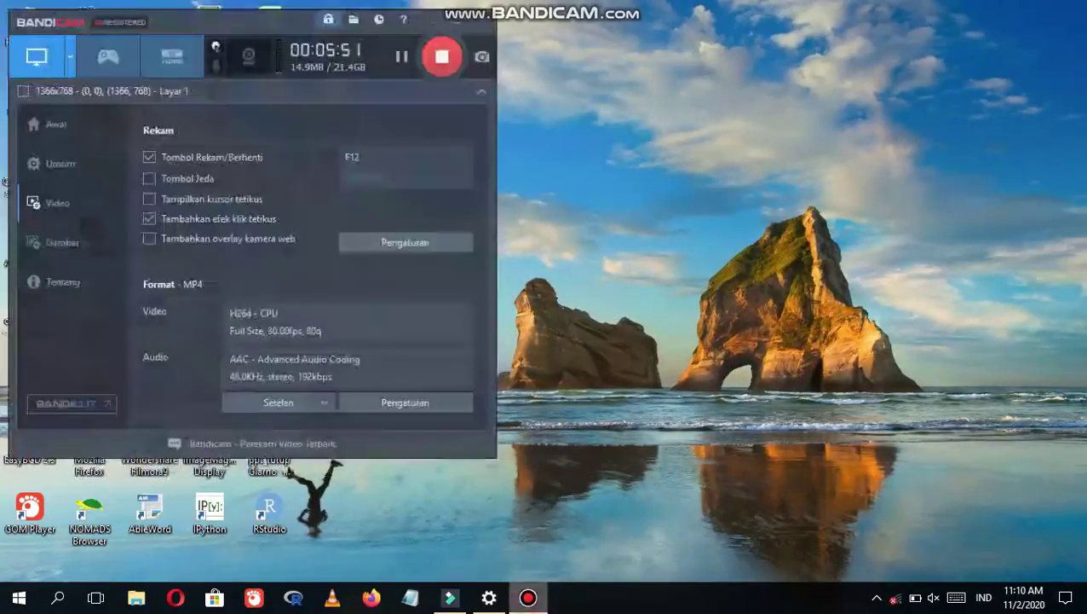